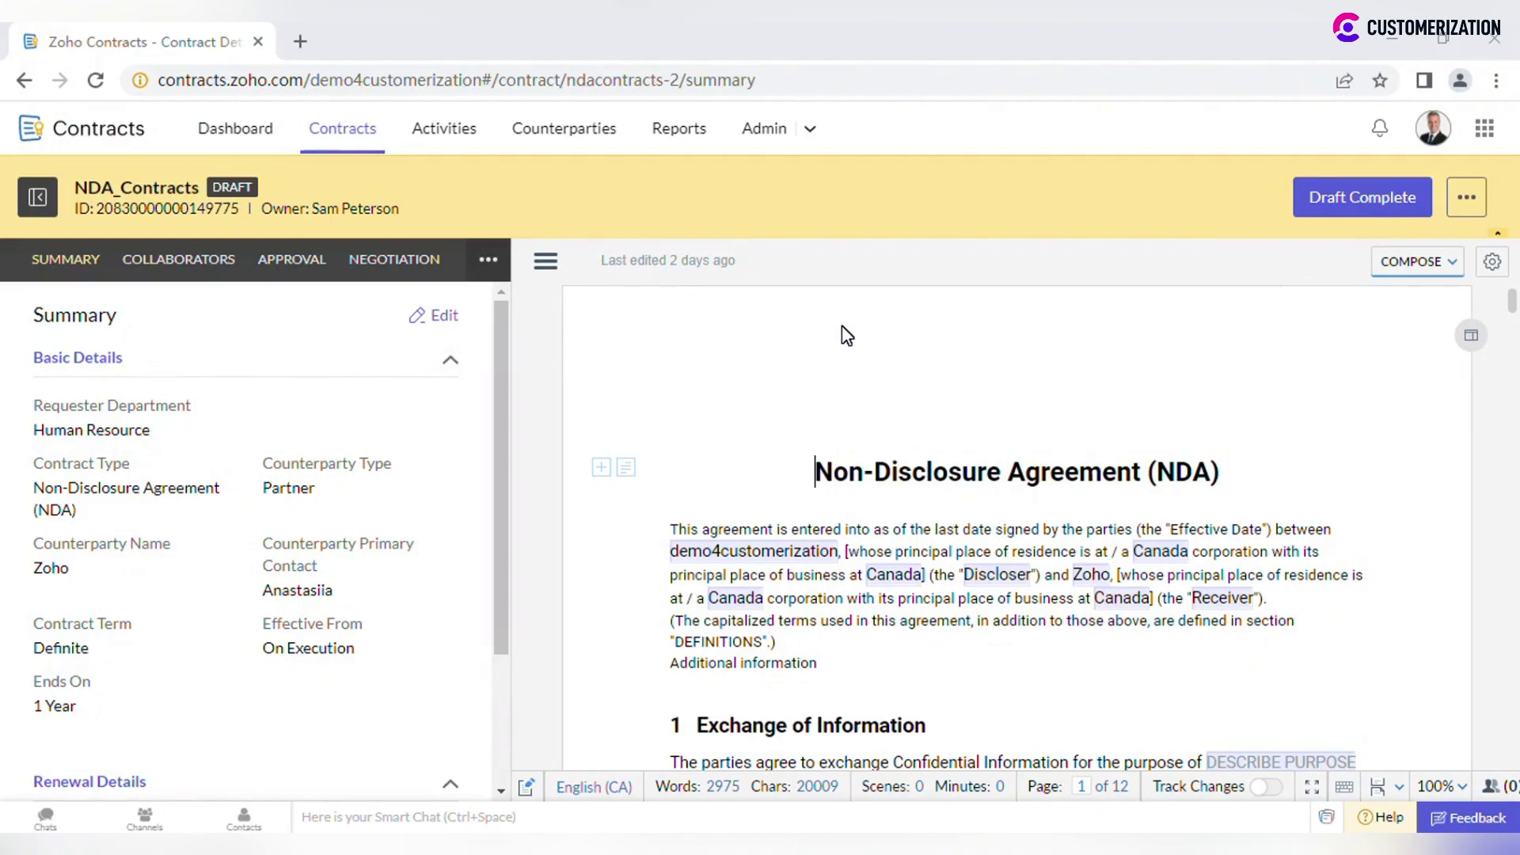
{"action": "left_click", "coordinate": [196, 278]}
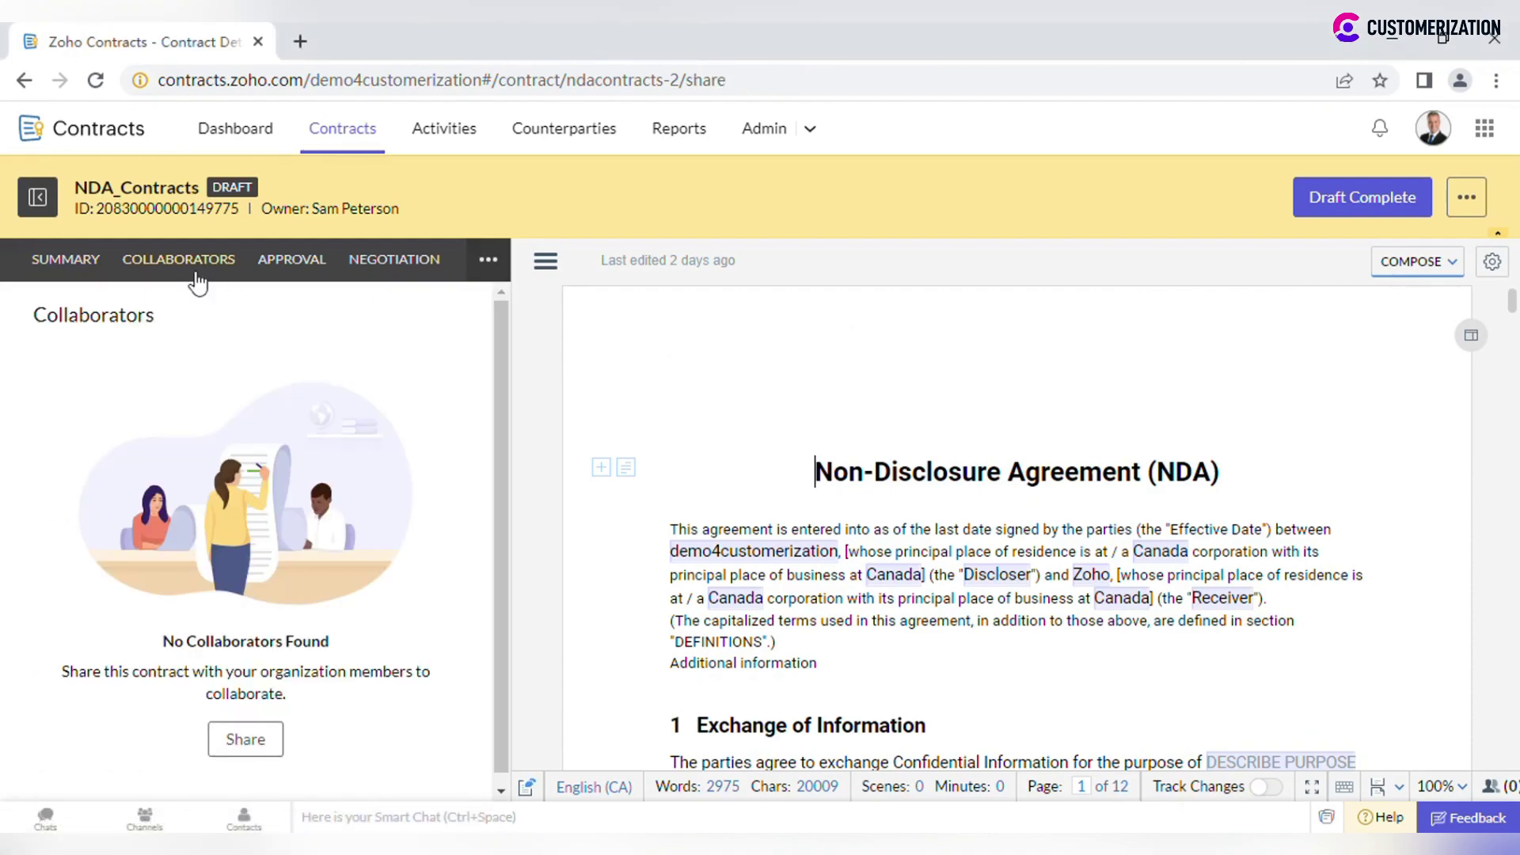
{"action": "left_click", "coordinate": [264, 741]}
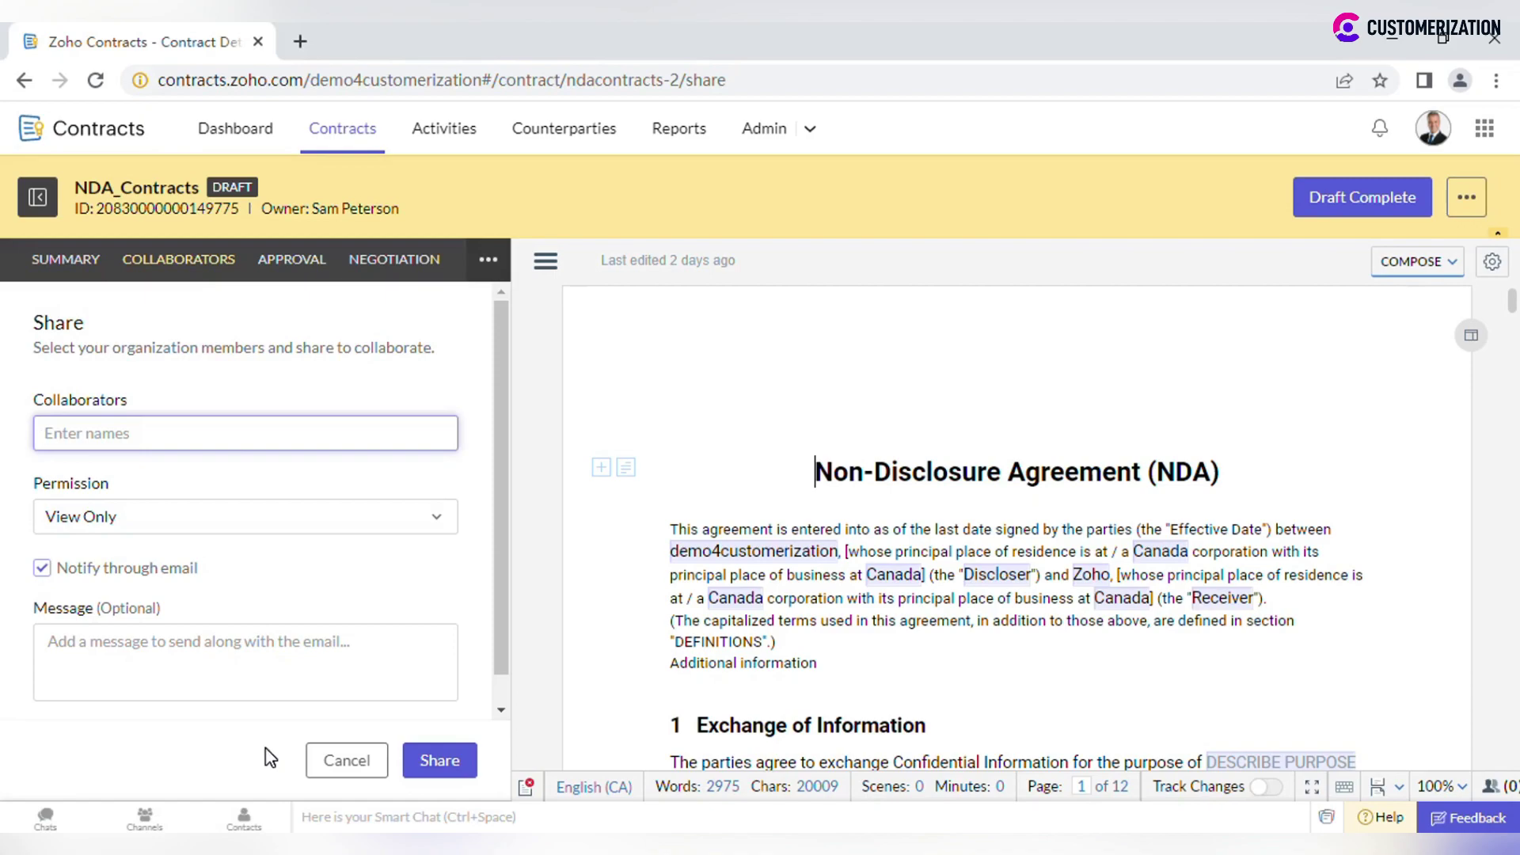
{"action": "type", "text": "Jo"}
{"action": "type", "text": "e"}
{"action": "left_click", "coordinate": [179, 386]}
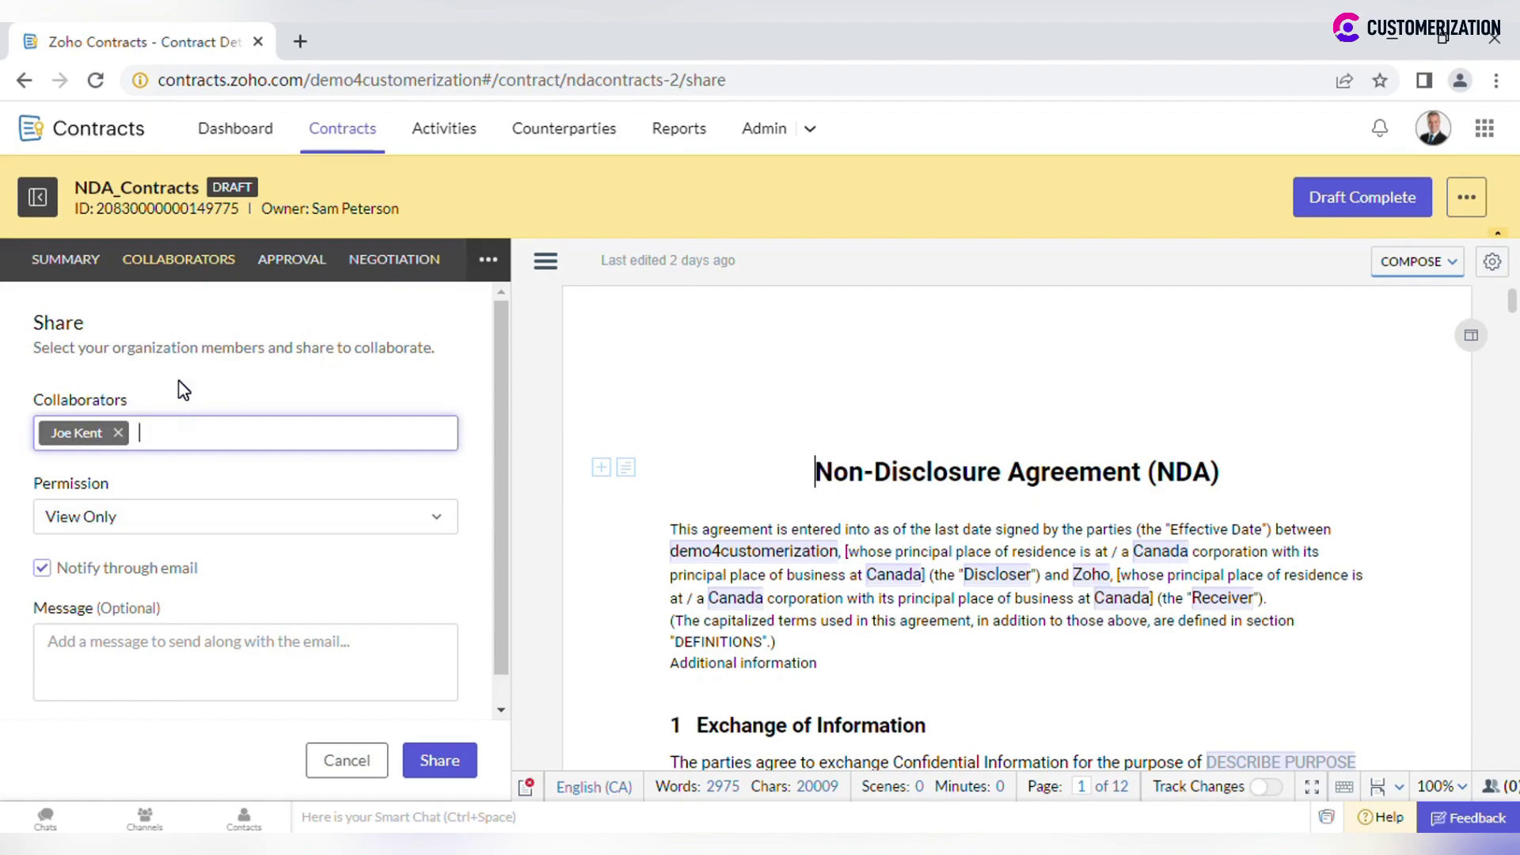
{"action": "left_click", "coordinate": [256, 520]}
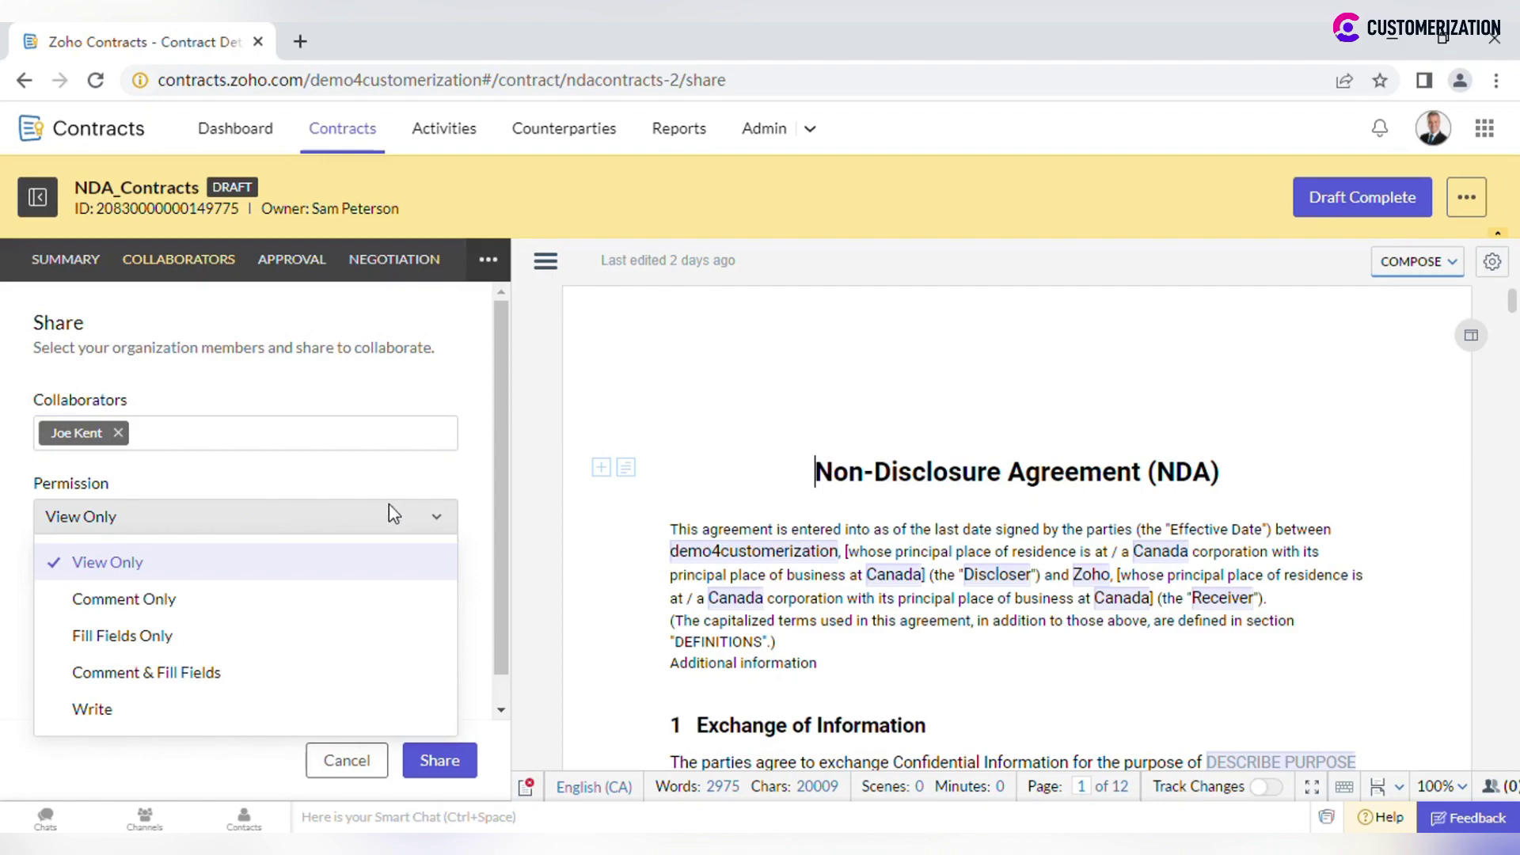
{"action": "left_click", "coordinate": [288, 709]}
{"action": "scroll", "coordinate": [294, 711], "scroll_direction": "down", "scroll_amount": 1}
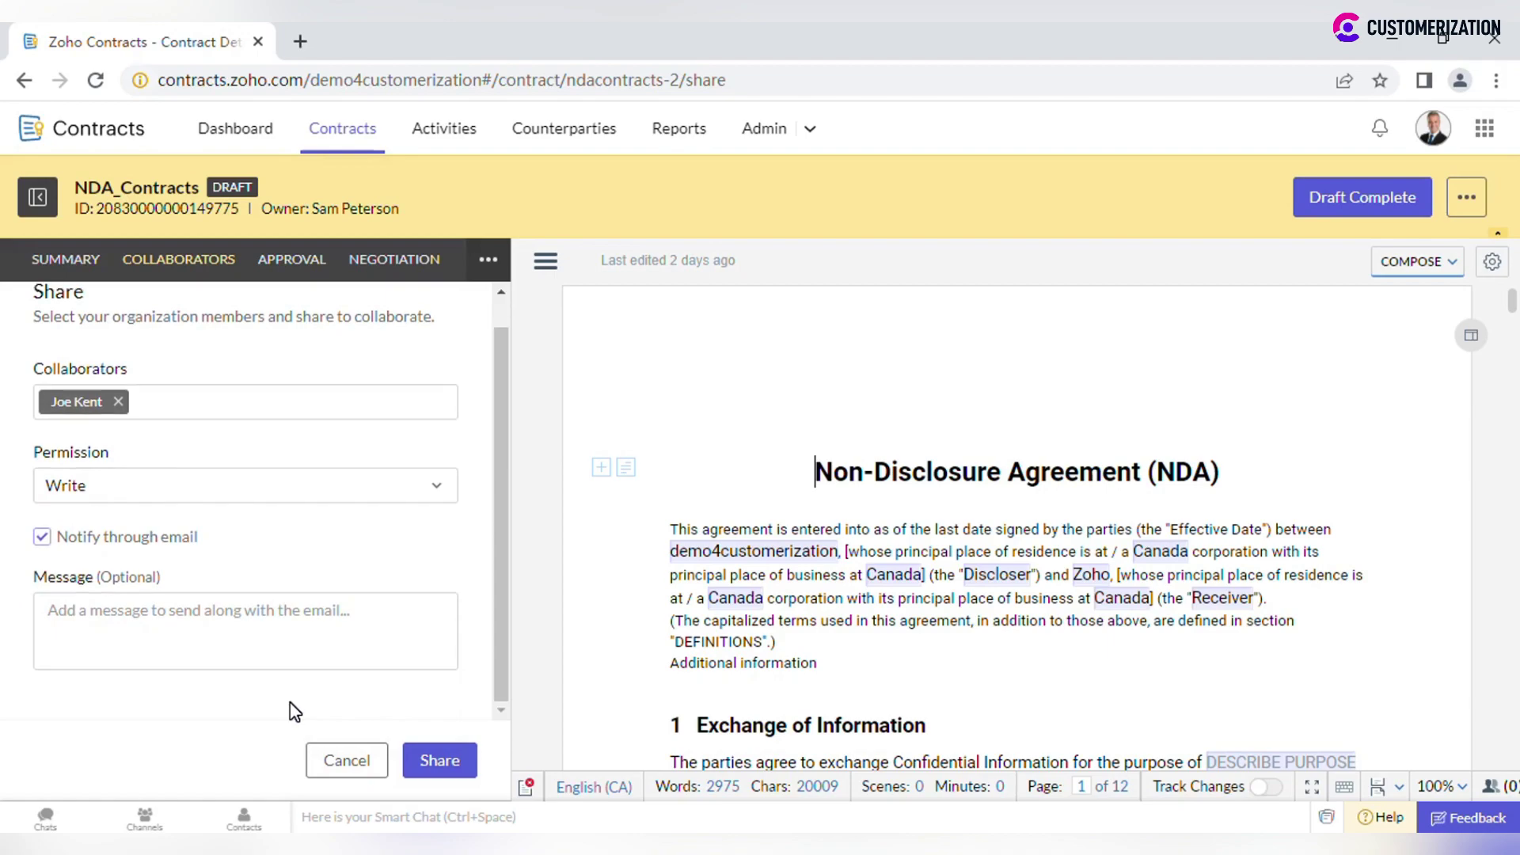
{"action": "left_click", "coordinate": [446, 770]}
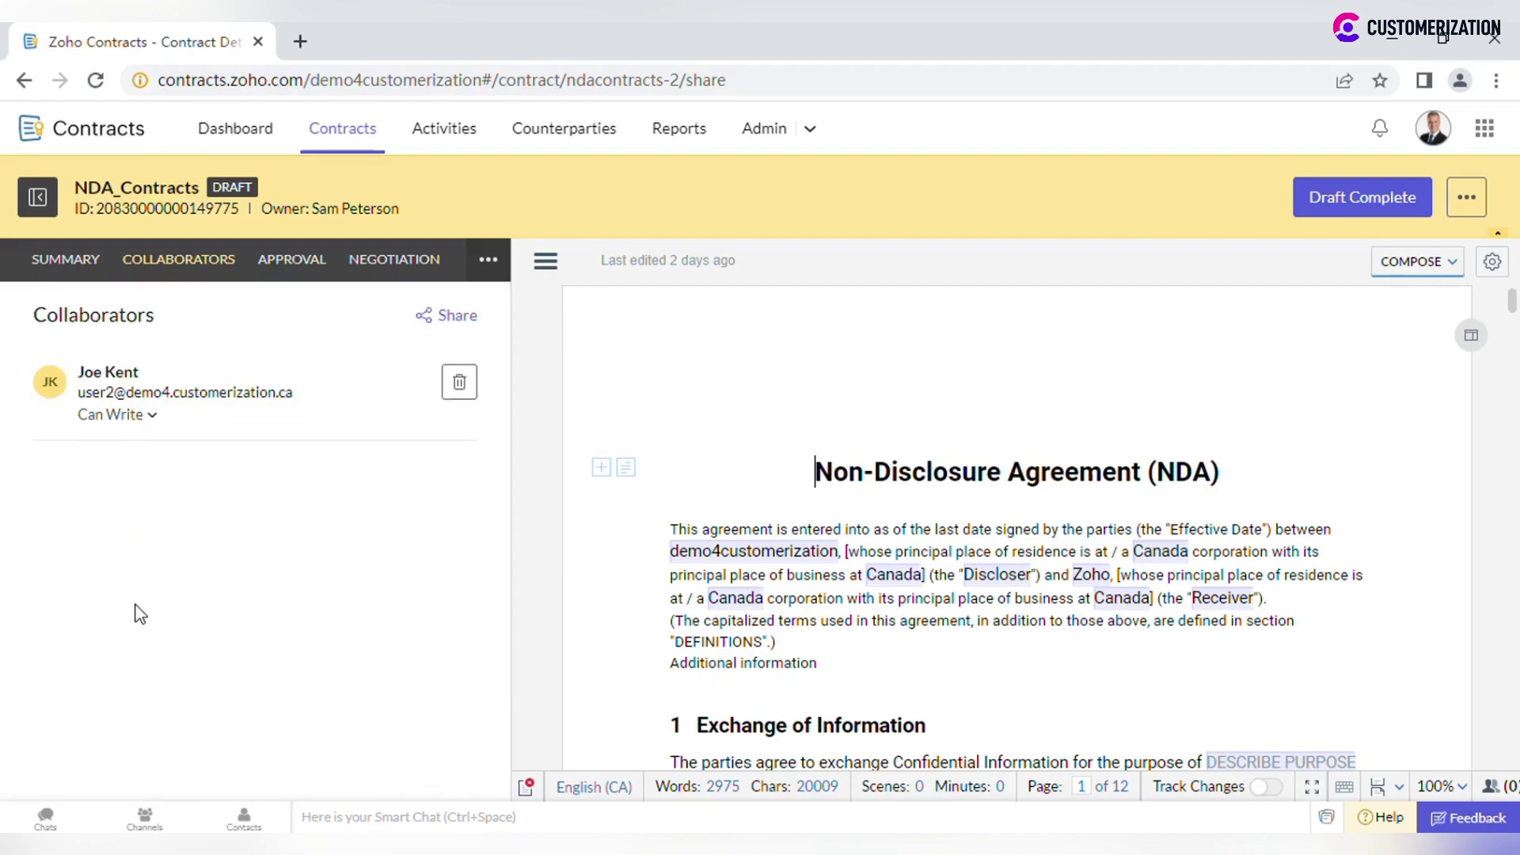
{"action": "left_click", "coordinate": [148, 422]}
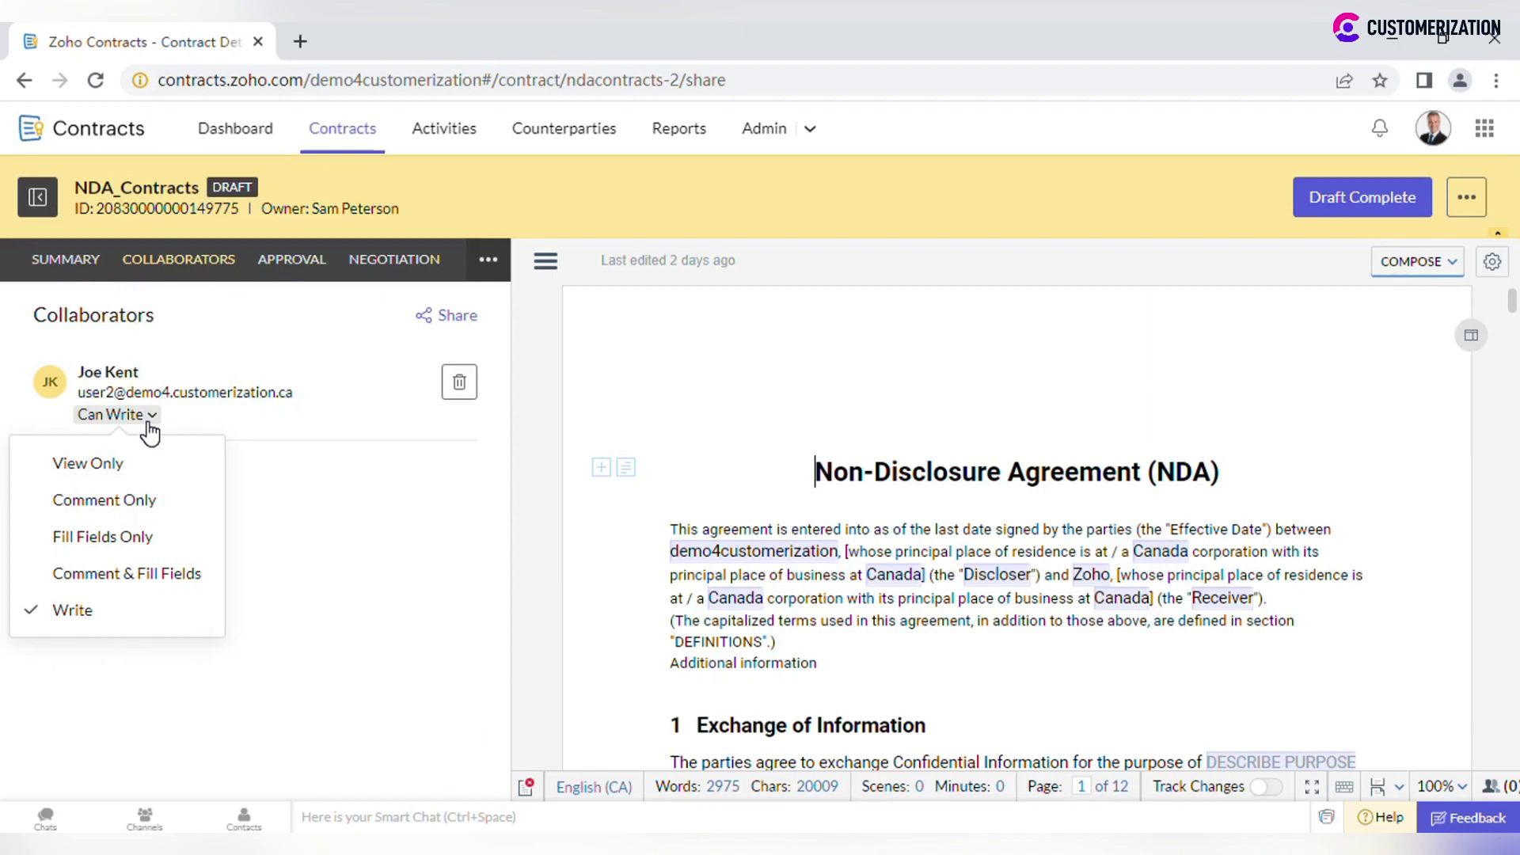
{"action": "left_click", "coordinate": [381, 489]}
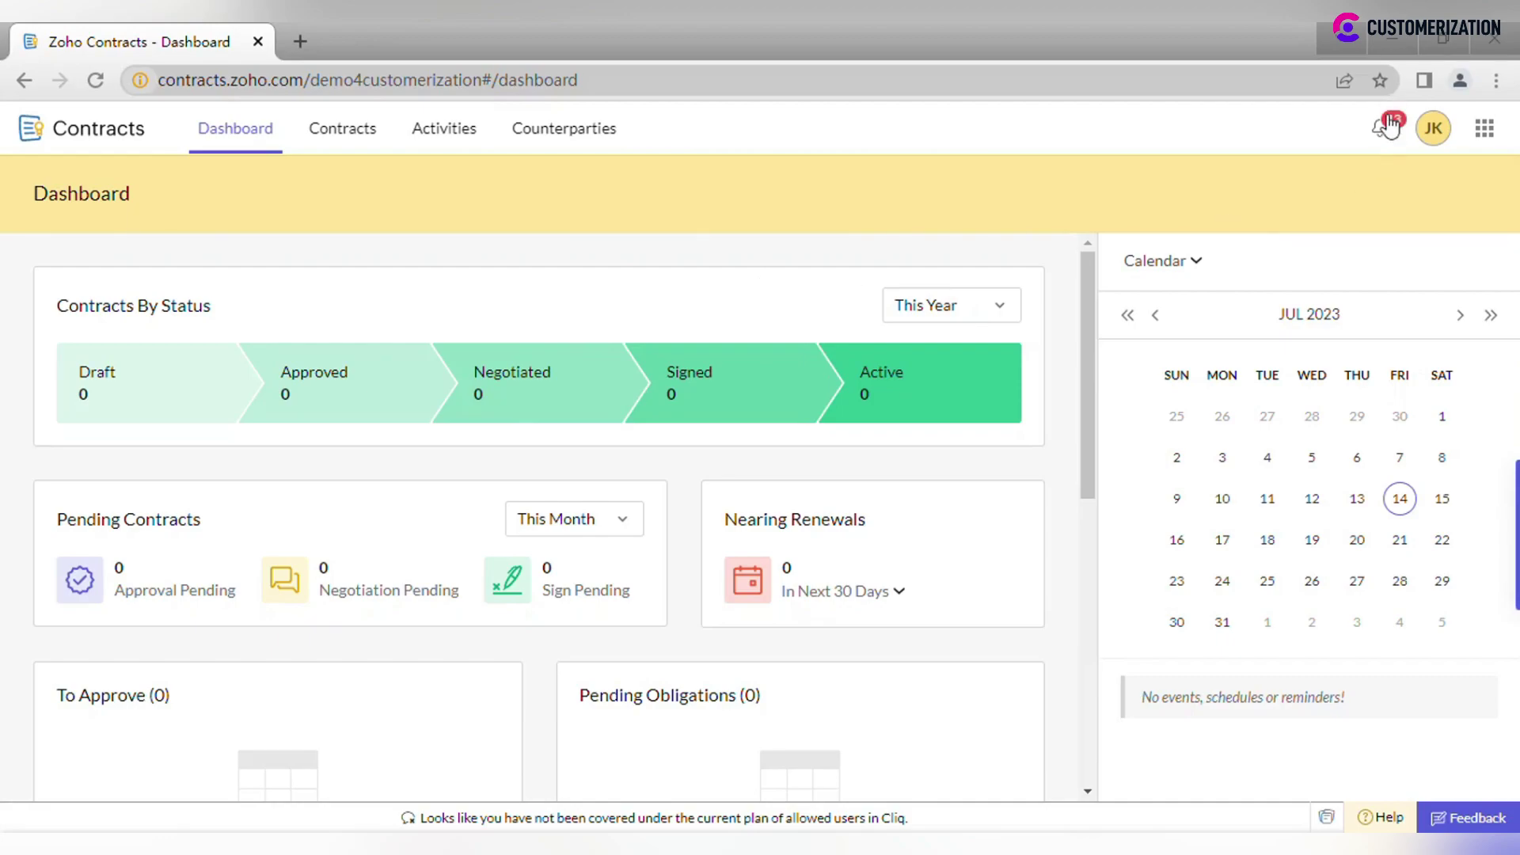
{"action": "left_click", "coordinate": [1384, 129]}
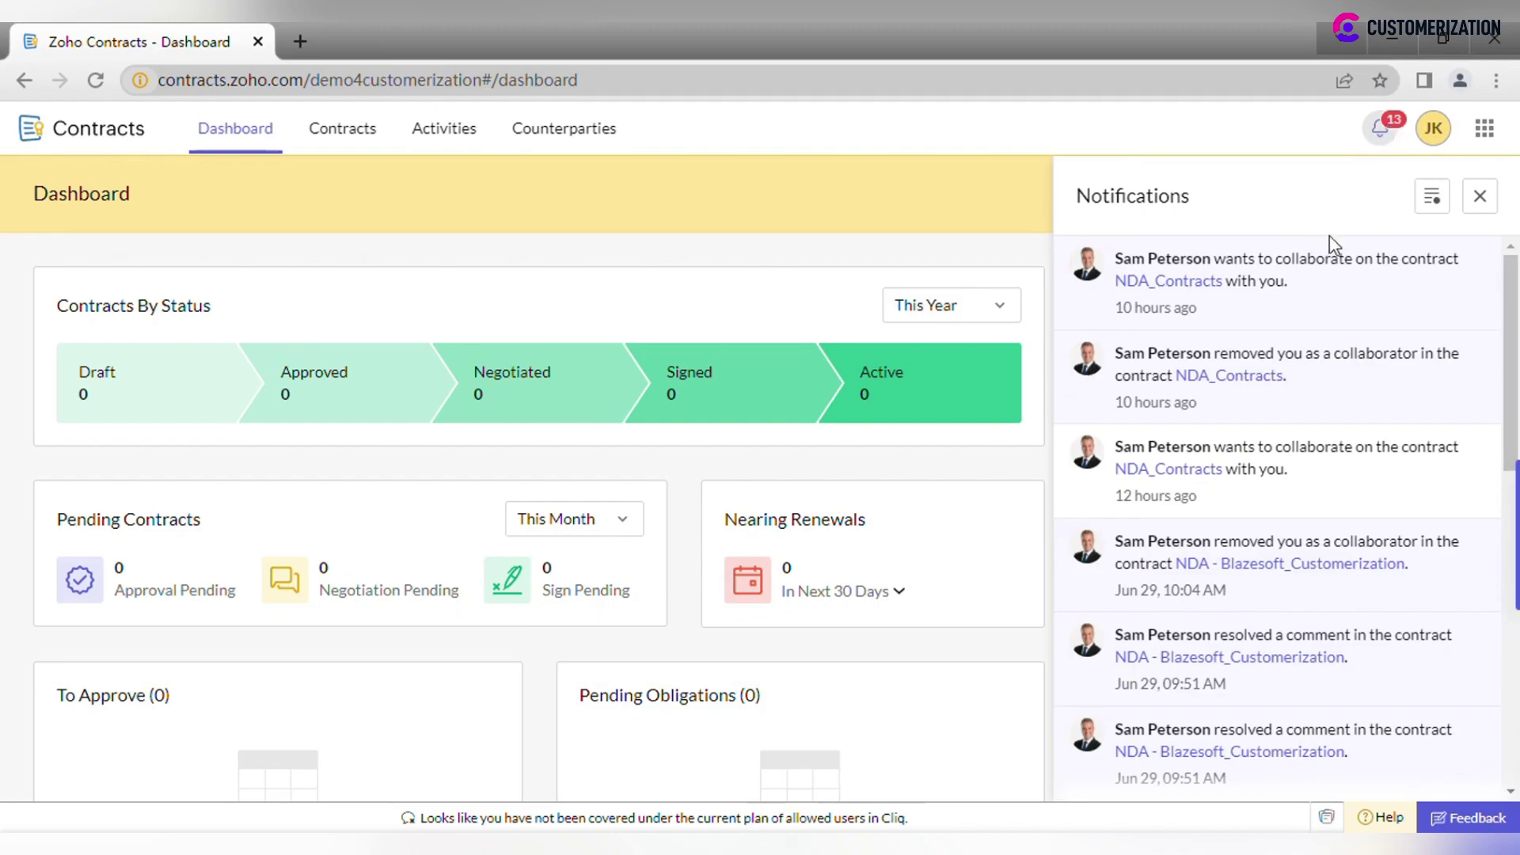
{"action": "left_click", "coordinate": [1211, 285]}
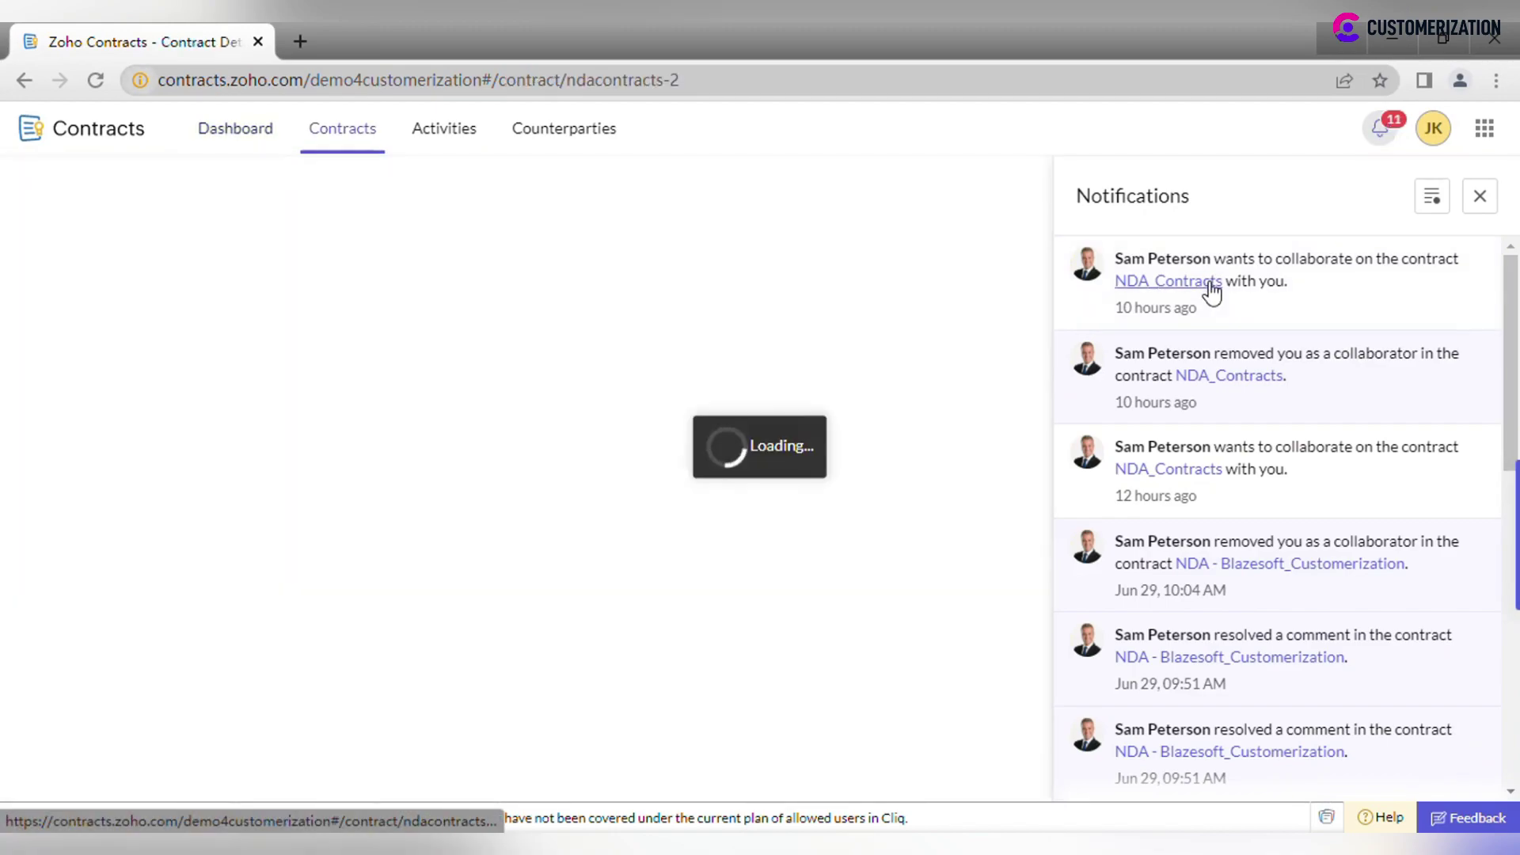
{"action": "left_click", "coordinate": [1480, 198]}
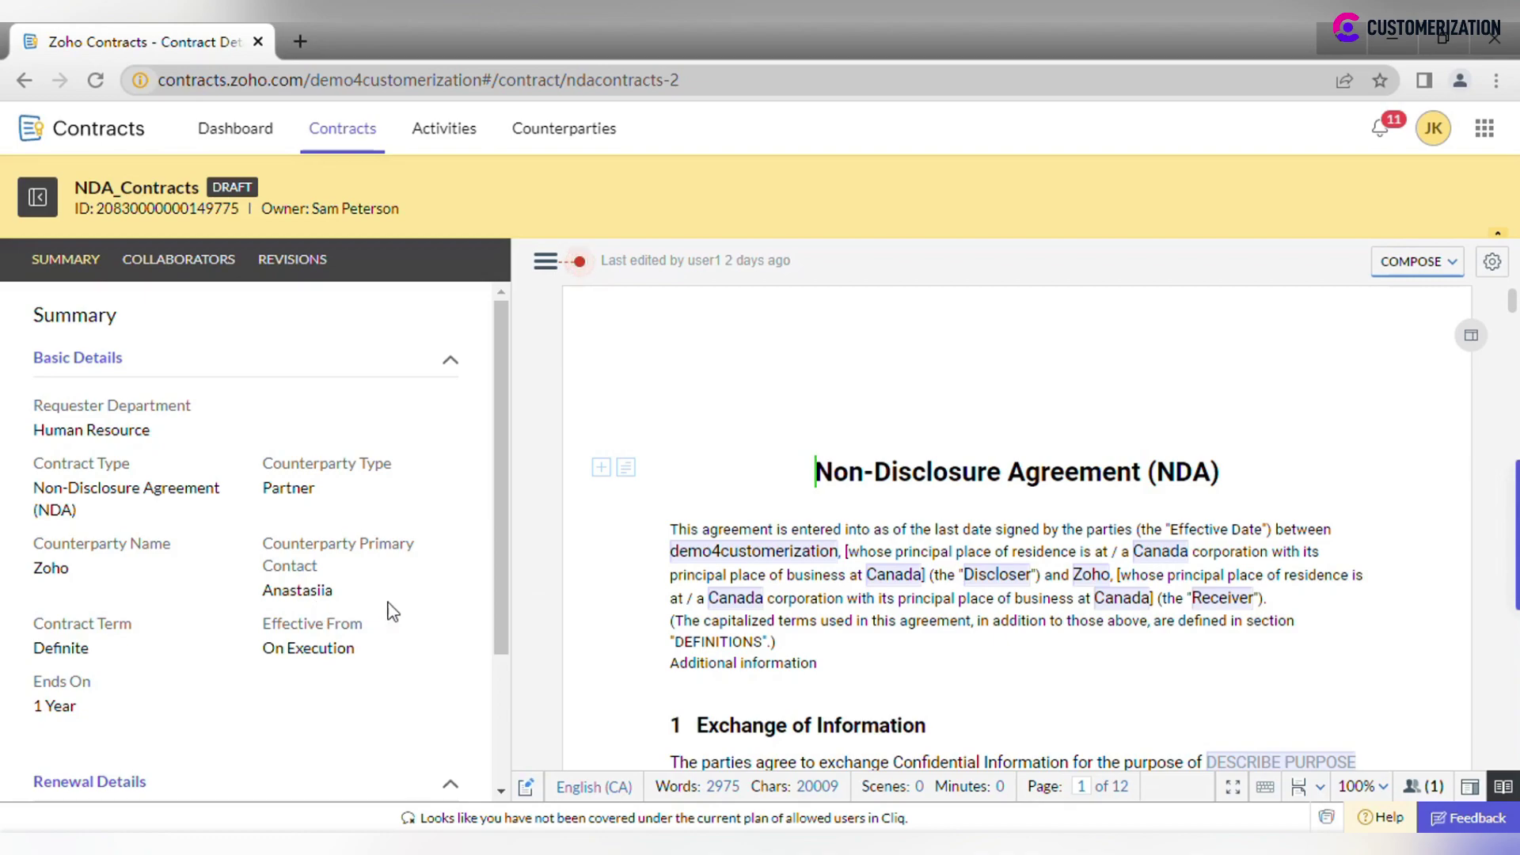
Enable Track my changes and delete the 'Additional information' line as a tracked change
{"action": "left_click", "coordinate": [546, 261]}
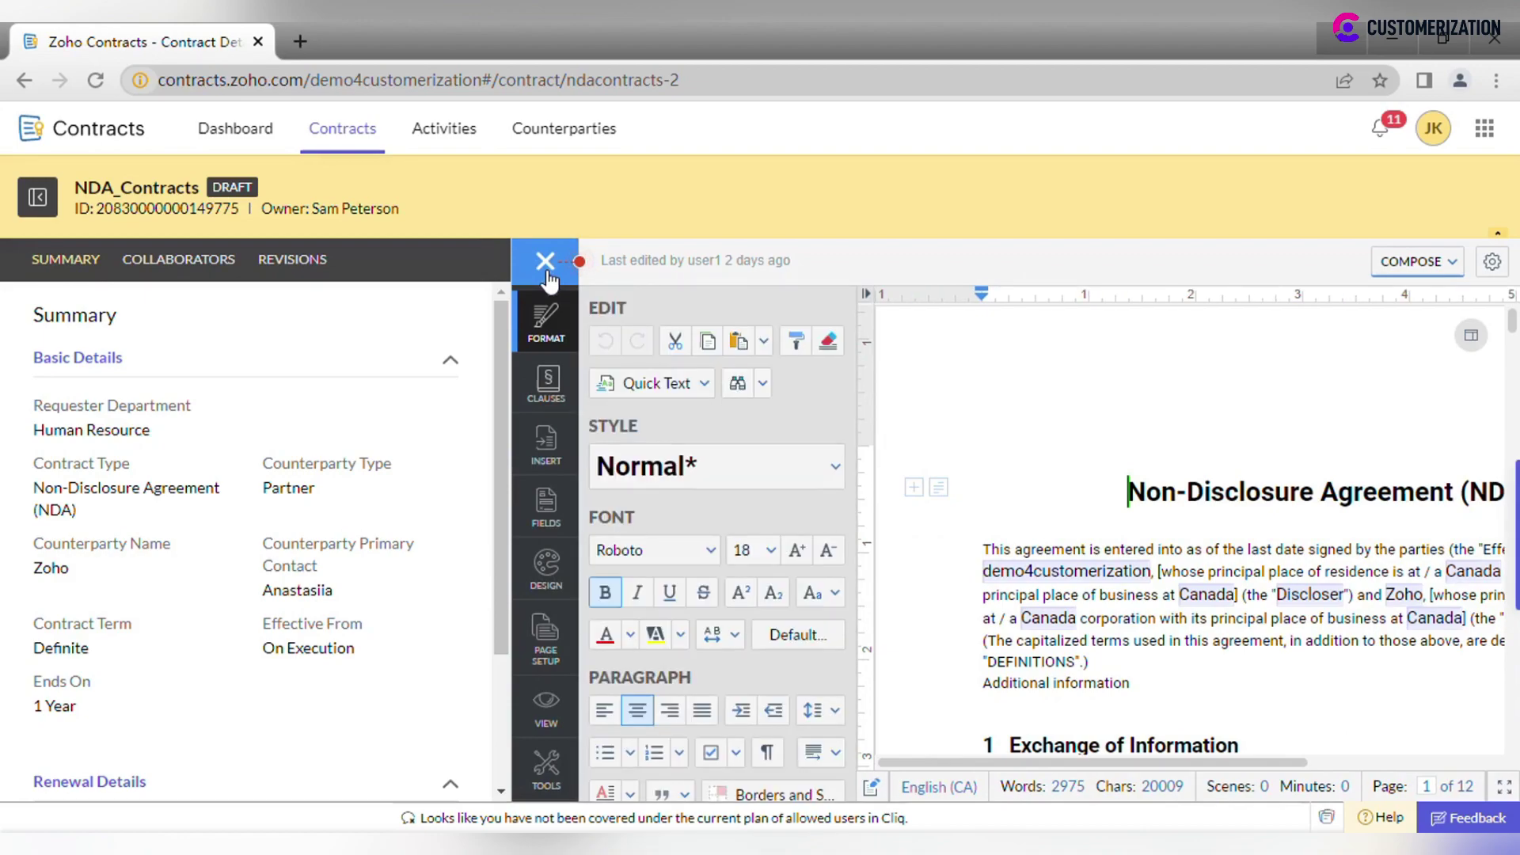
{"action": "left_click", "coordinate": [545, 707]}
{"action": "left_click", "coordinate": [817, 789]}
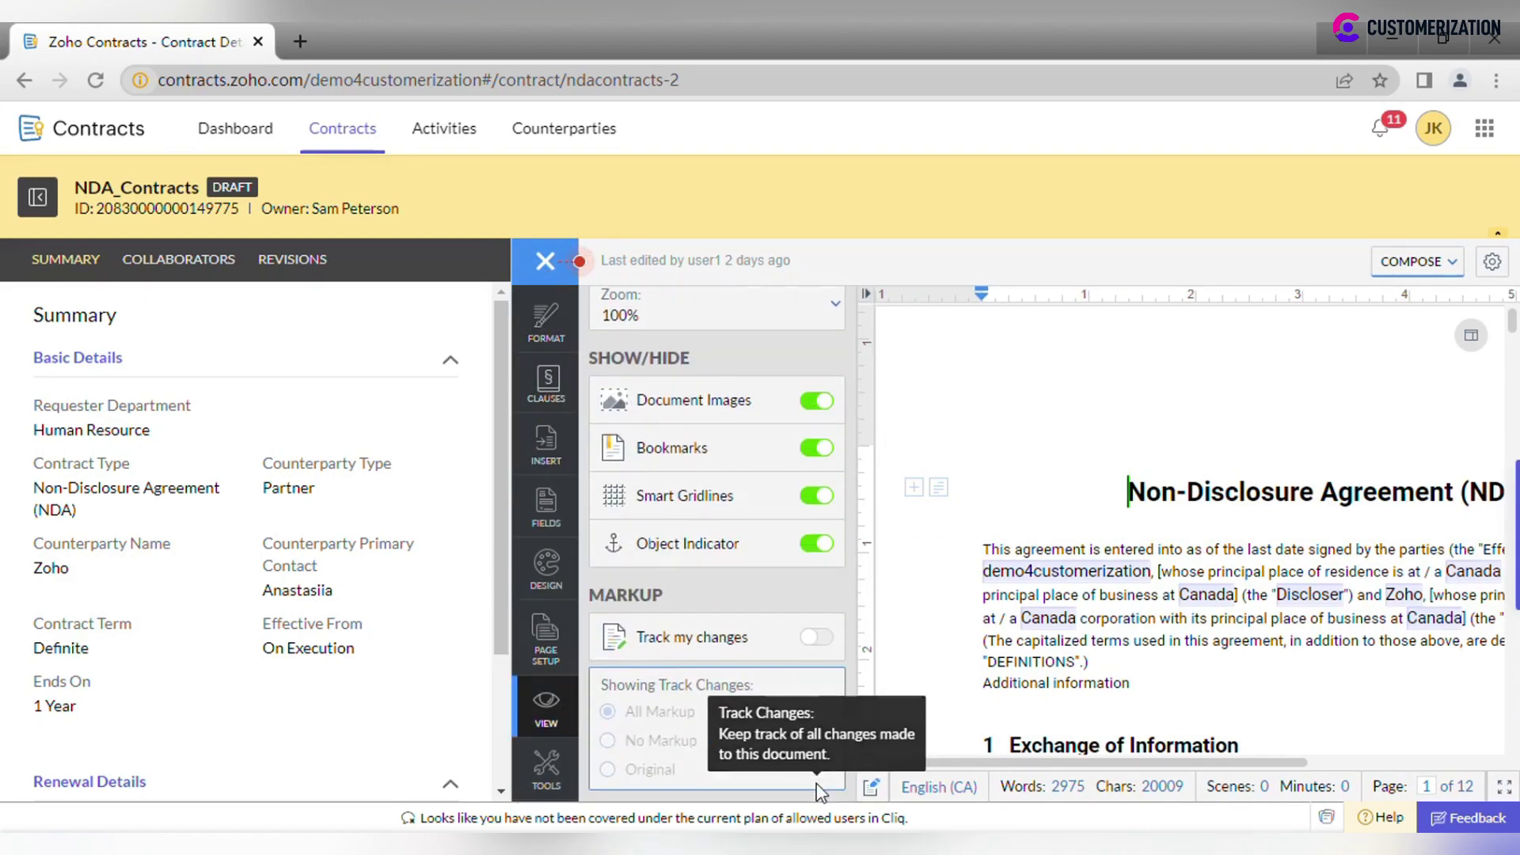
{"action": "left_click_drag", "start_coordinate": [1131, 684], "coordinate": [976, 689]}
{"action": "key", "text": "Delete"}
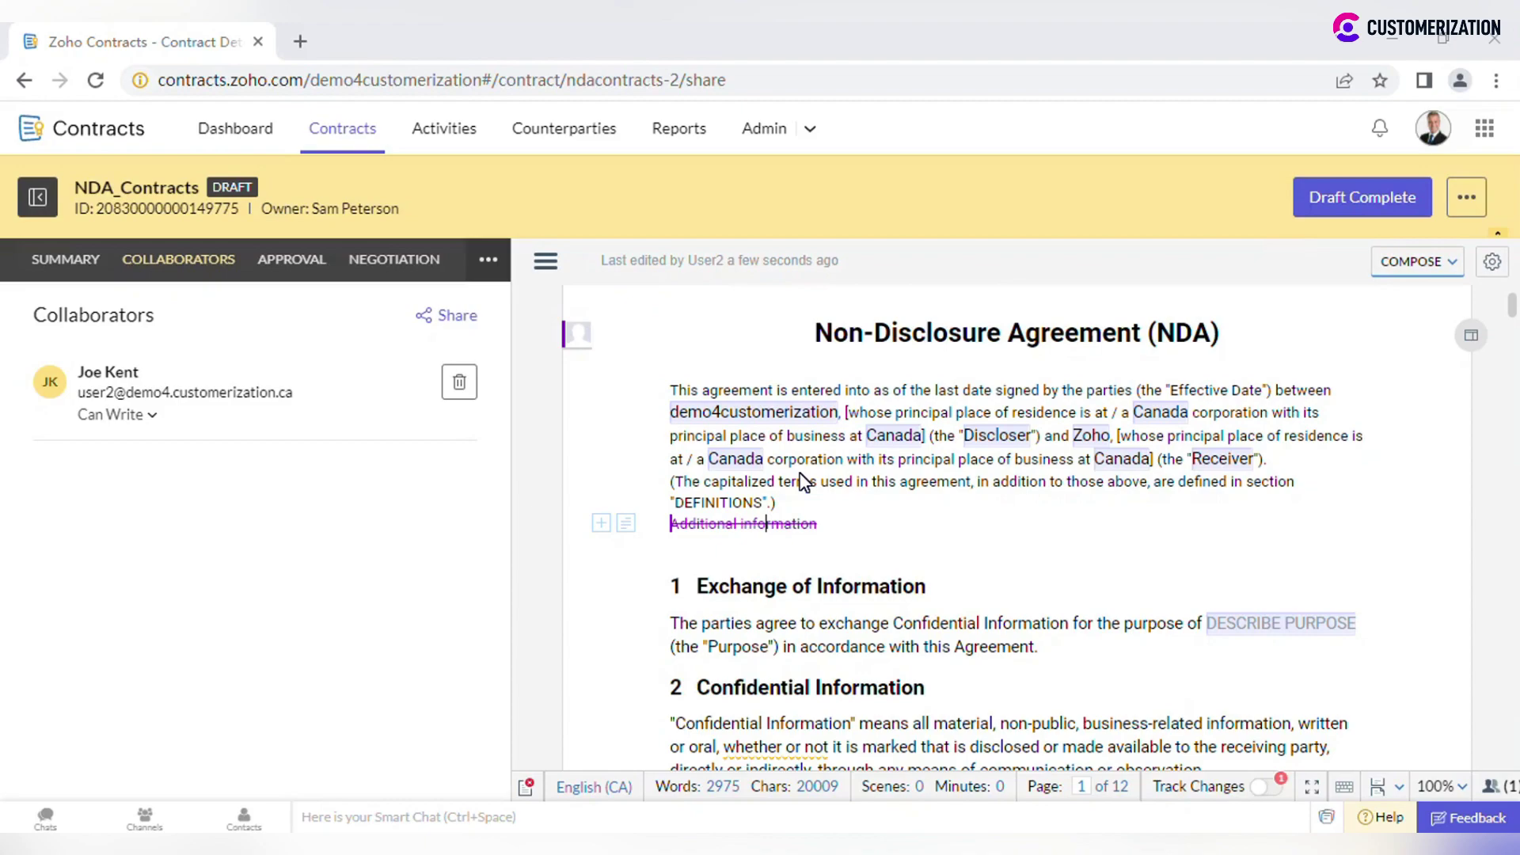
{"action": "left_click", "coordinate": [784, 525]}
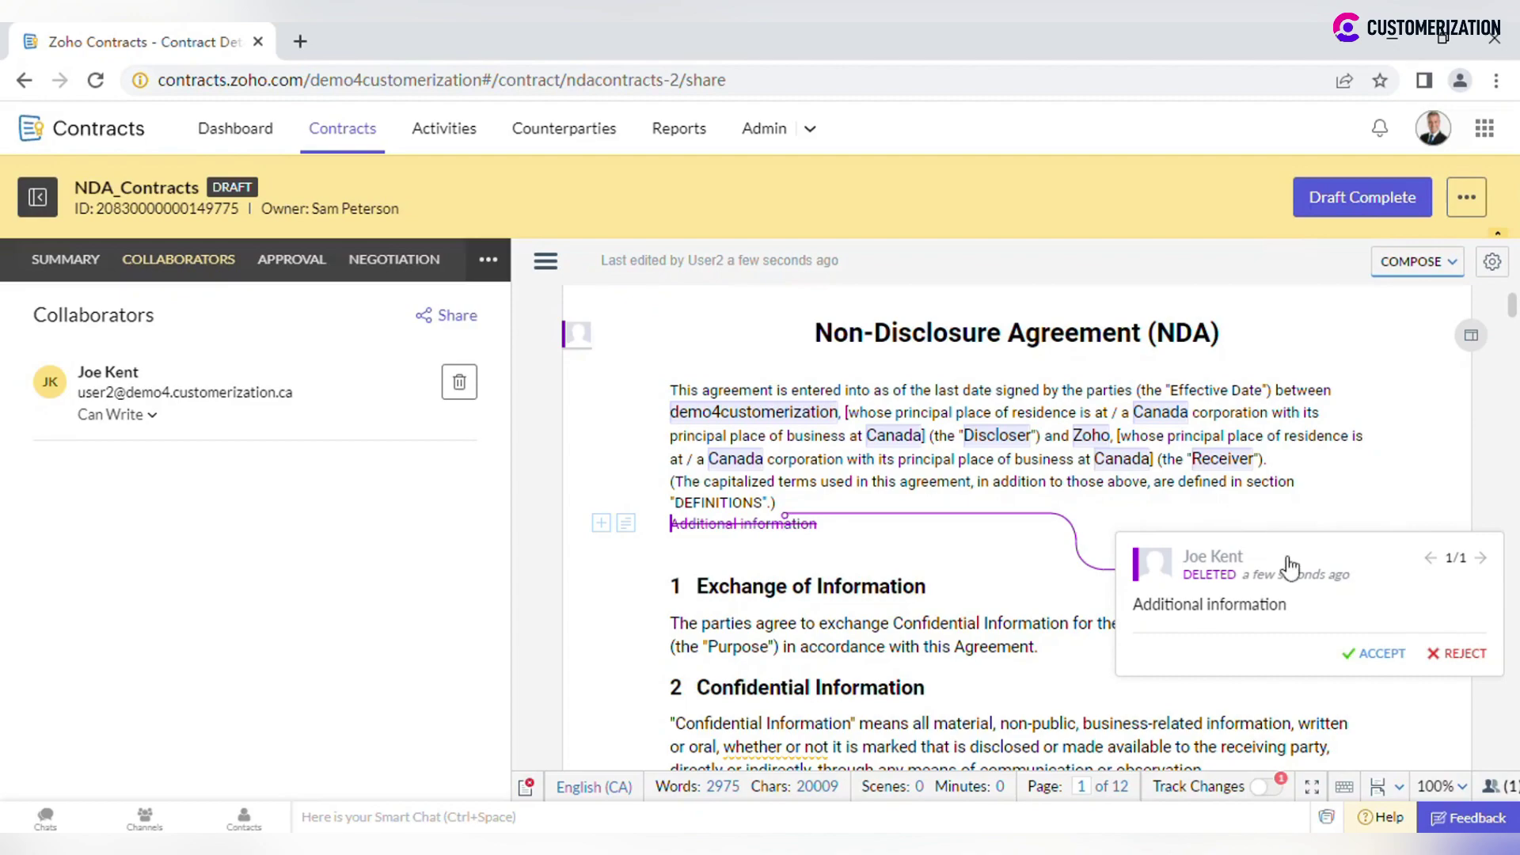
{"action": "left_click", "coordinate": [1368, 654]}
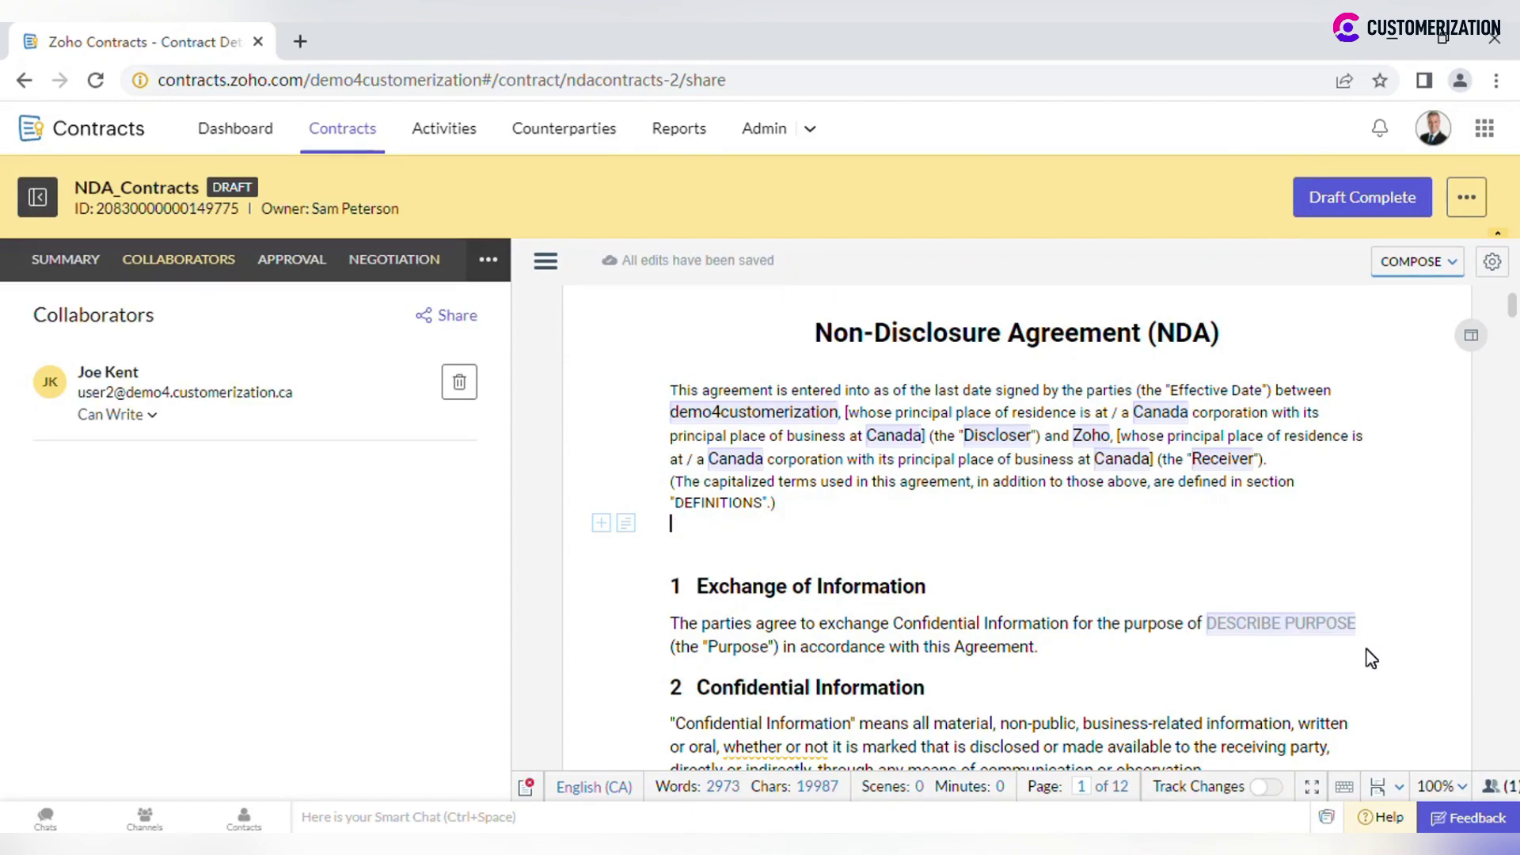